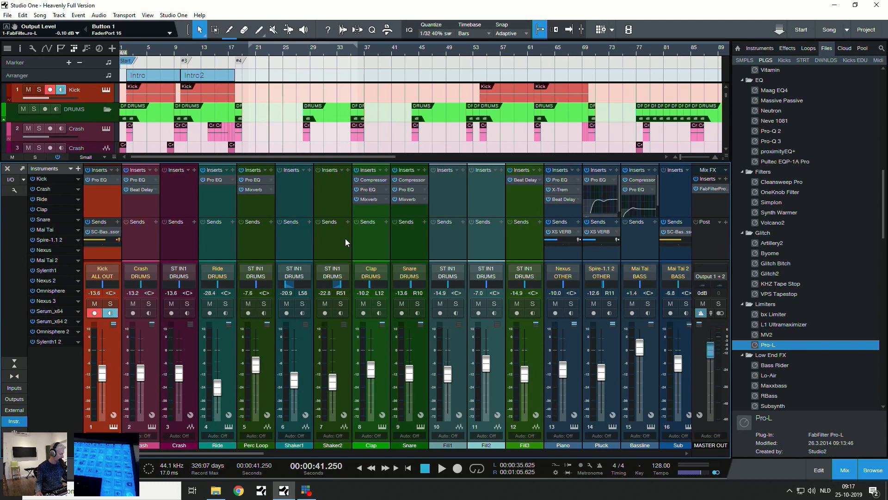
- Solo the Shaker1 track and hide the mix console
{"action": "left_click", "coordinate": [290, 245]}
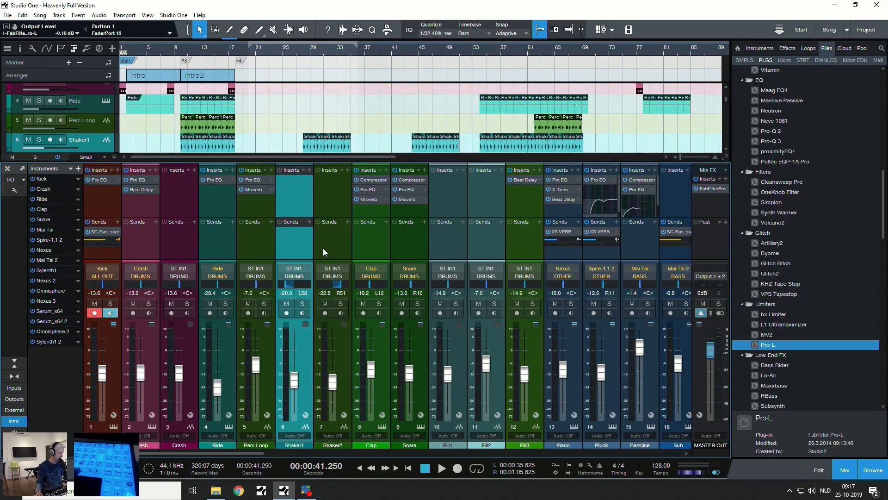
{"action": "key", "text": "s"}
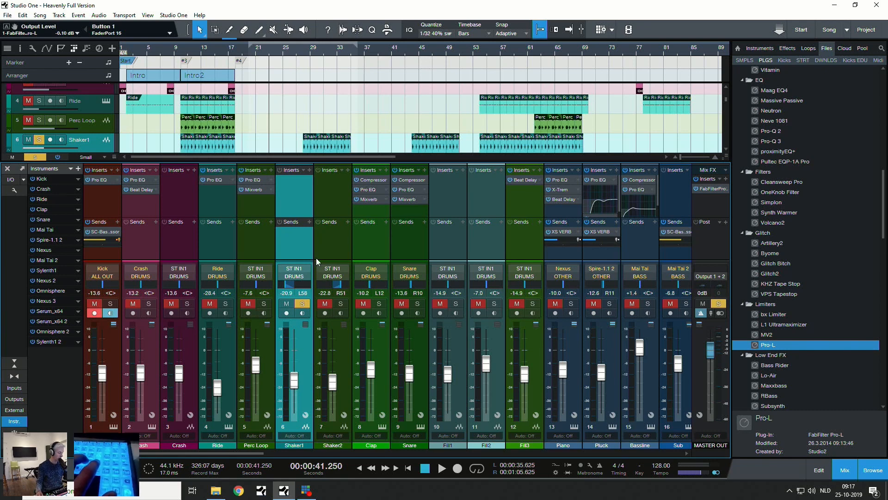
{"action": "key", "text": "F3"}
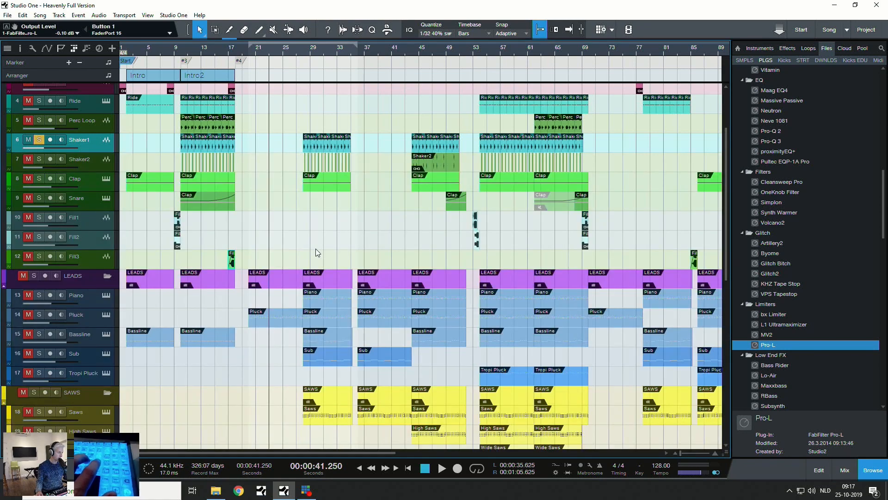
- View the Shaker1 audio editor, the inspector and the track list, closing each one again
{"action": "key", "text": "F3"}
{"action": "key", "text": "F2"}
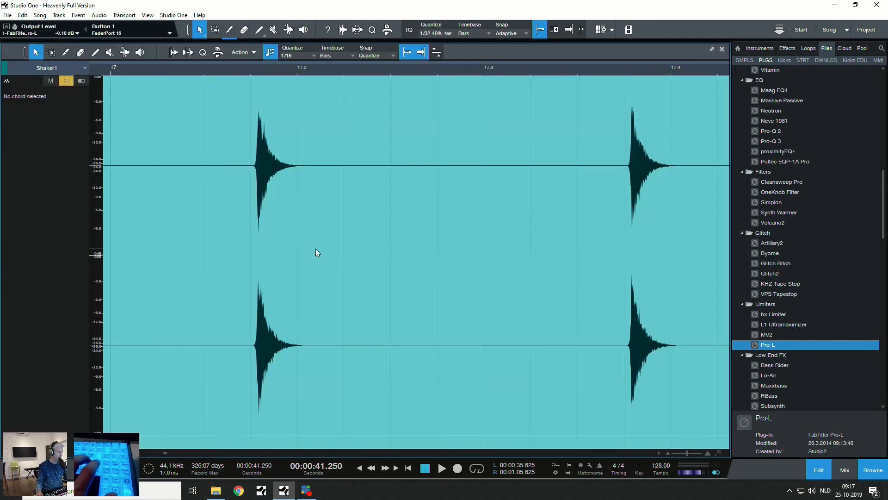
{"action": "key", "text": "F2"}
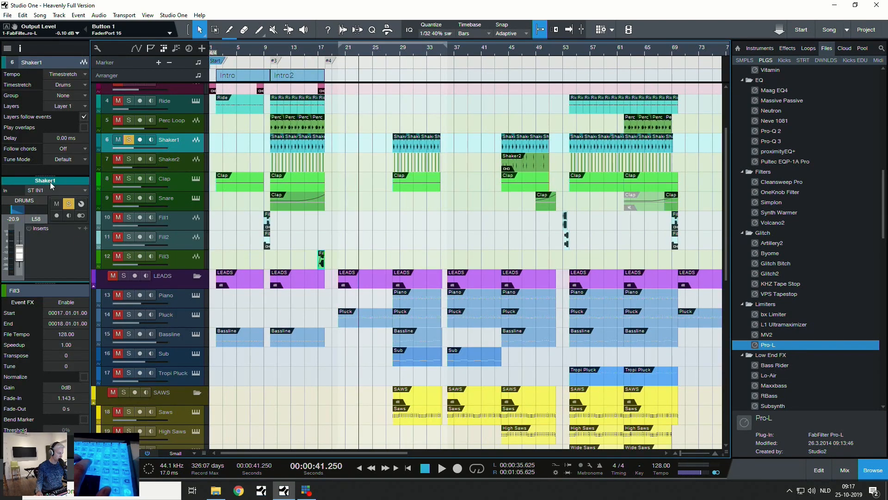
{"action": "key", "text": "F4"}
{"action": "key", "text": "shift+F4"}
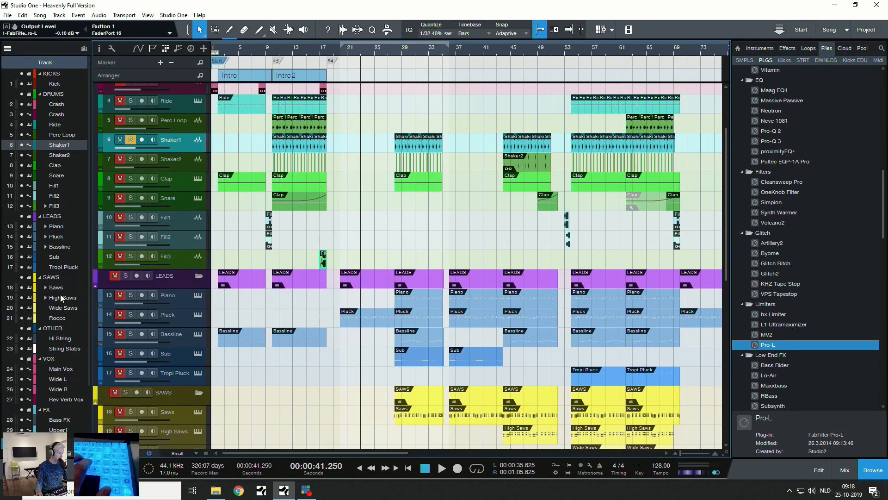
{"action": "key", "text": "shift+F4"}
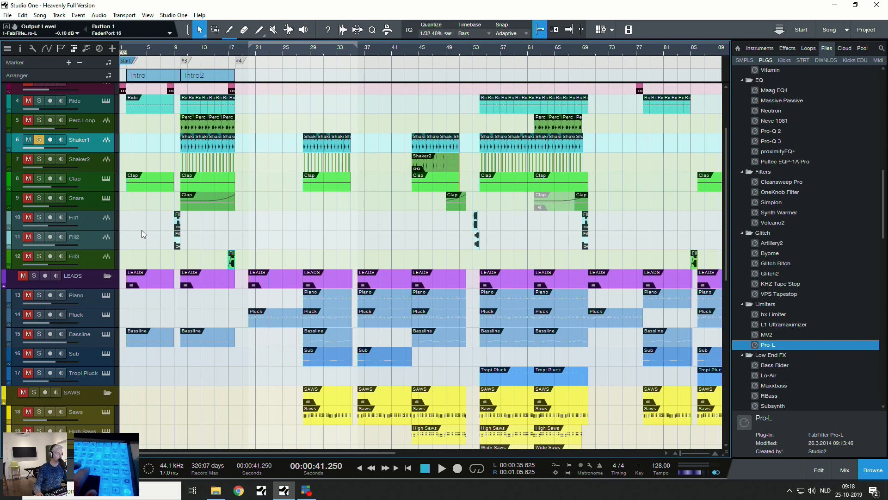
- Move the playhead to bar 31 and inspect the arrangement around it at several zoom levels
{"action": "left_click", "coordinate": [322, 53]}
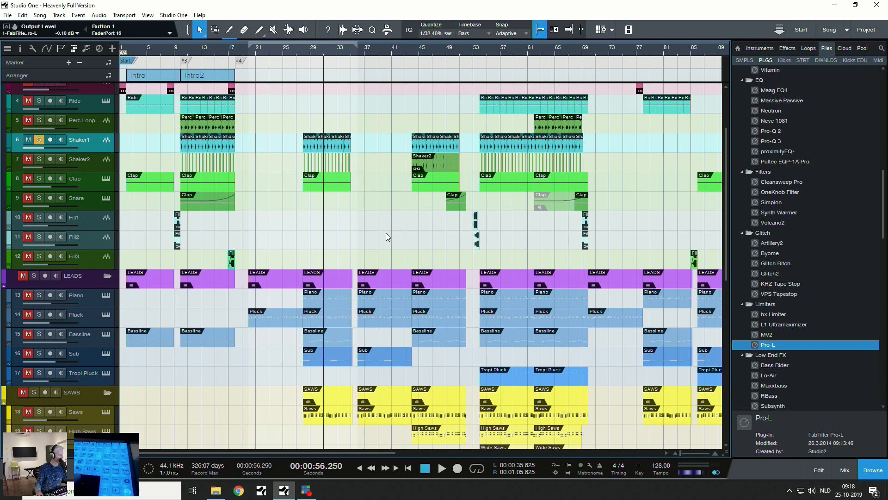
{"action": "key", "text": "e"}
{"action": "key", "text": "e"}
{"action": "key", "text": "e"}
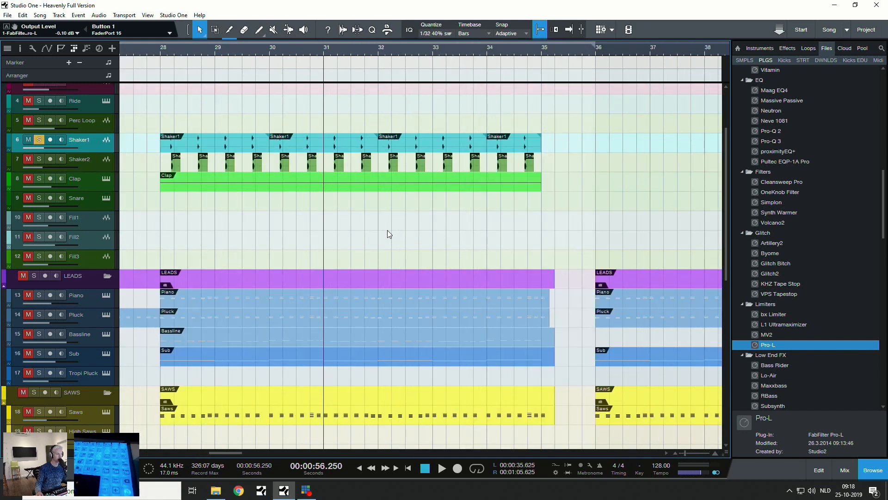
{"action": "key", "text": "w"}
{"action": "key", "text": "w"}
{"action": "key", "text": "w"}
{"action": "key", "text": "e"}
{"action": "key", "text": "e"}
{"action": "key", "text": "e"}
{"action": "key", "text": "e"}
{"action": "key", "text": "e"}
{"action": "key", "text": "w"}
{"action": "key", "text": "w"}
{"action": "key", "text": "w"}
{"action": "key", "text": "w"}
{"action": "key", "text": "w"}
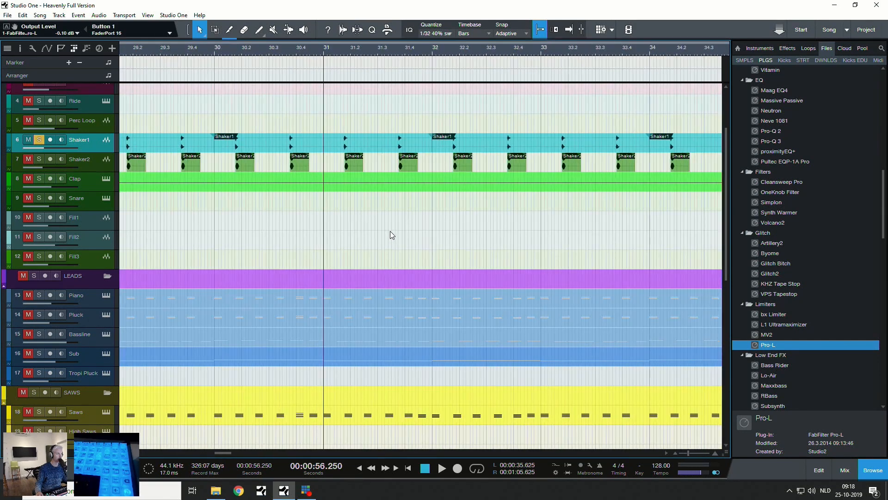
{"action": "key", "text": "e"}
{"action": "key", "text": "e"}
{"action": "key", "text": "e"}
{"action": "key", "text": "e"}
{"action": "key", "text": "e"}
{"action": "key", "text": "e"}
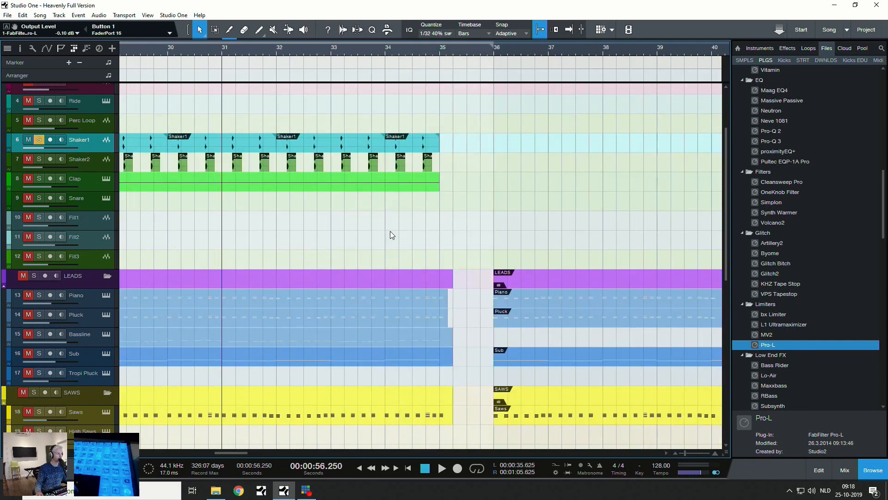
{"action": "key", "text": "w"}
{"action": "key", "text": "w"}
{"action": "key", "text": "w"}
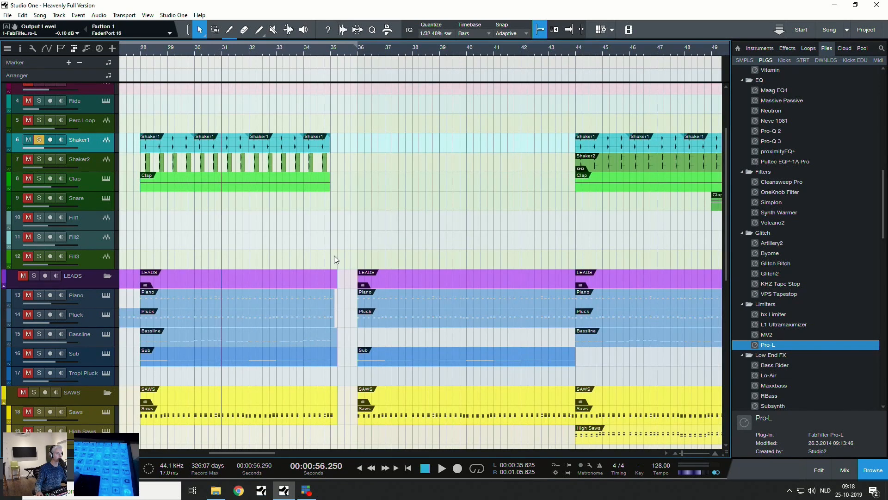
- Step the playhead forward and backward through the arrangement, stopping at bar 29
{"action": "key", "text": "KP_Add"}
{"action": "key", "text": "KP_Add"}
{"action": "key", "text": "KP_Add"}
{"action": "key", "text": "KP_Add"}
{"action": "key", "text": "KP_Add"}
{"action": "key", "text": "KP_Subtract"}
{"action": "key", "text": "KP_Subtract"}
{"action": "key", "text": "KP_Subtract"}
{"action": "key", "text": "KP_Subtract"}
{"action": "key", "text": "KP_Subtract"}
{"action": "key", "text": "KP_Subtract"}
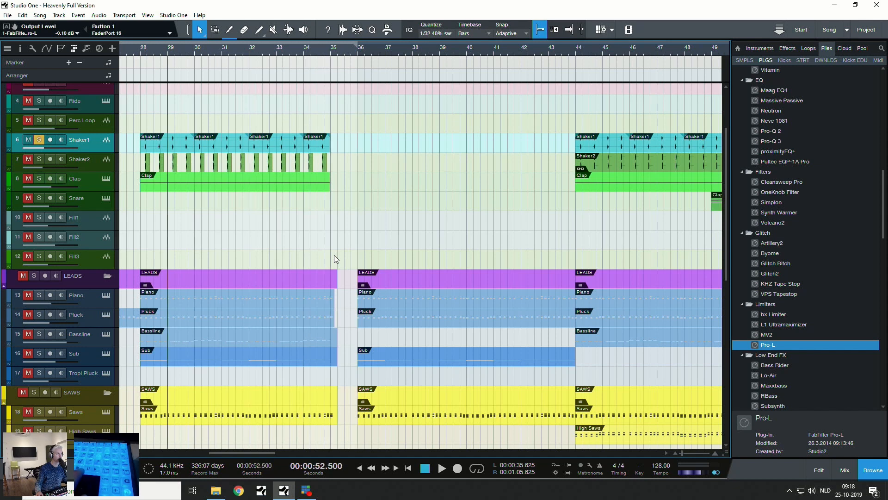
- Select the Fill1 event at bar 53, inspect its waveform close up and return to the full arrangement
{"action": "key", "text": "w"}
{"action": "key", "text": "w"}
{"action": "key", "text": "w"}
{"action": "key", "text": "w"}
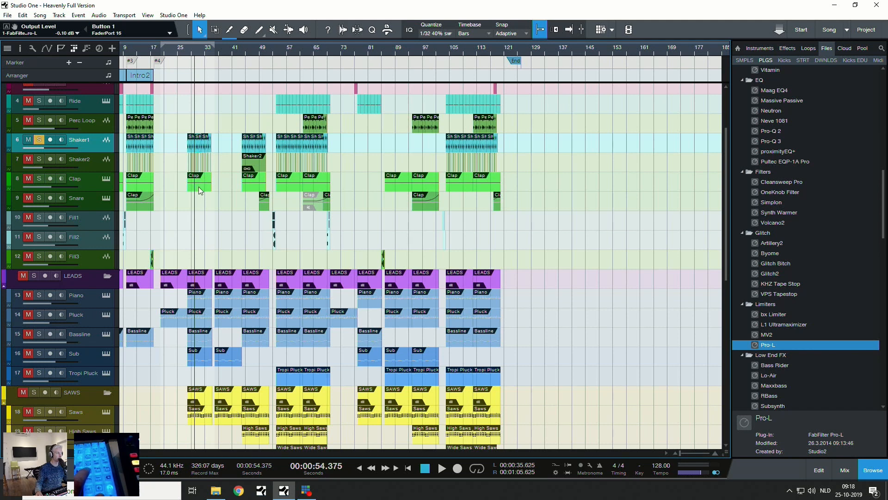
{"action": "left_click", "coordinate": [259, 185]}
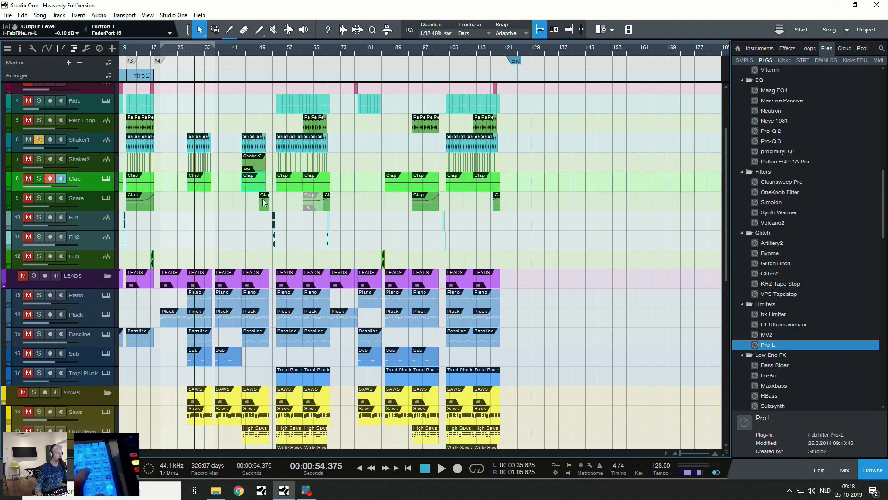
{"action": "left_click", "coordinate": [273, 224]}
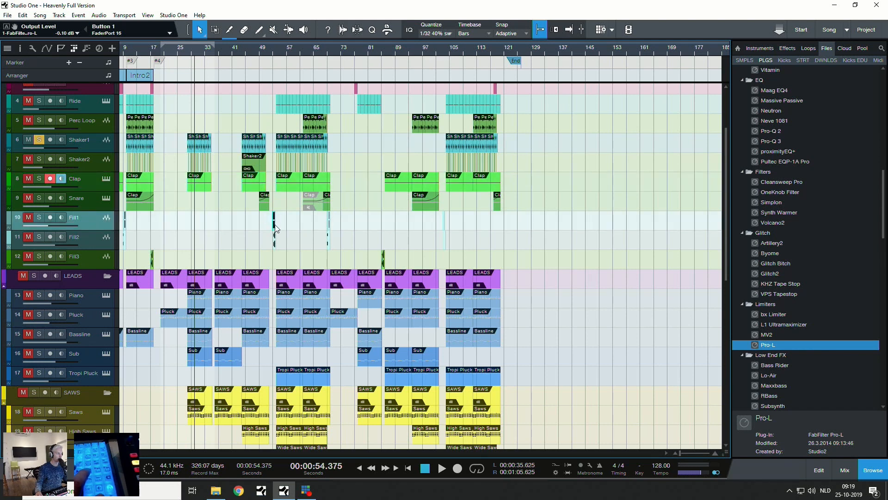
{"action": "key", "text": "z"}
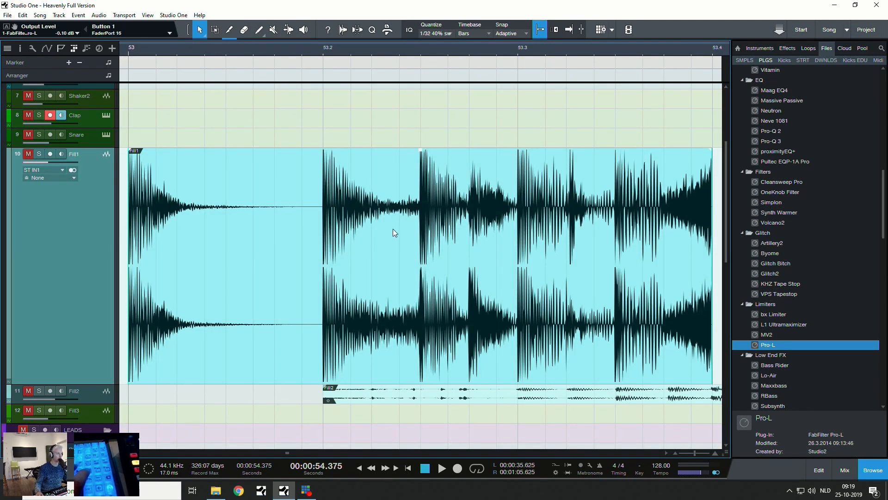
{"action": "key", "text": "z"}
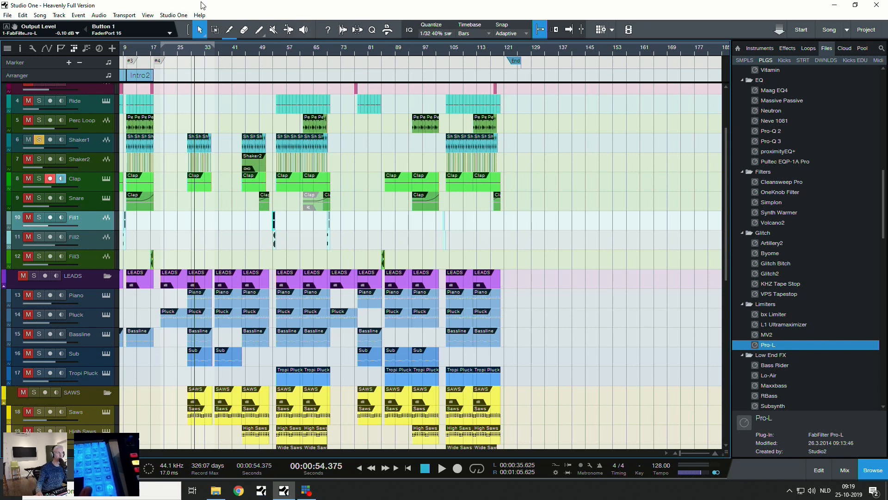
- Review the zoom commands in the keyboard shortcut options and close the dialog without changes
{"action": "left_click", "coordinate": [174, 16]}
{"action": "left_click", "coordinate": [180, 118]}
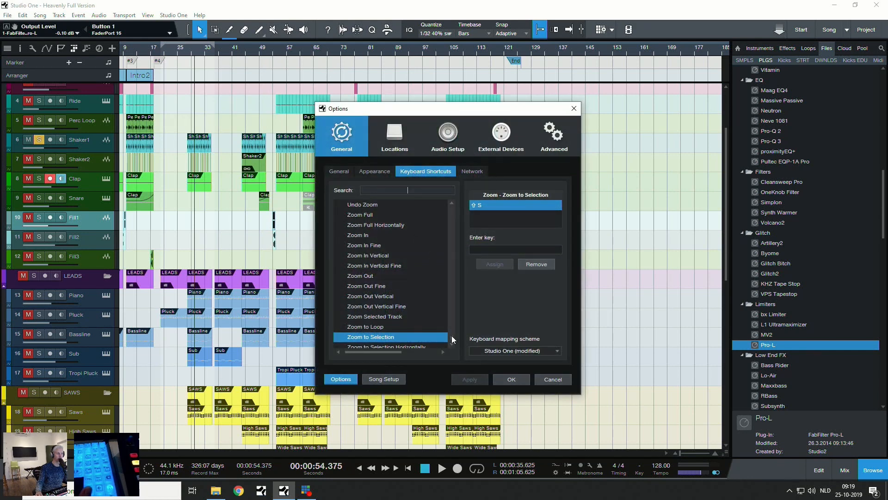
{"action": "mouse_move", "coordinate": [451, 336]}
{"action": "left_mouse_down"}
{"action": "mouse_move", "coordinate": [454, 204]}
{"action": "mouse_move", "coordinate": [459, 349]}
{"action": "left_mouse_up"}
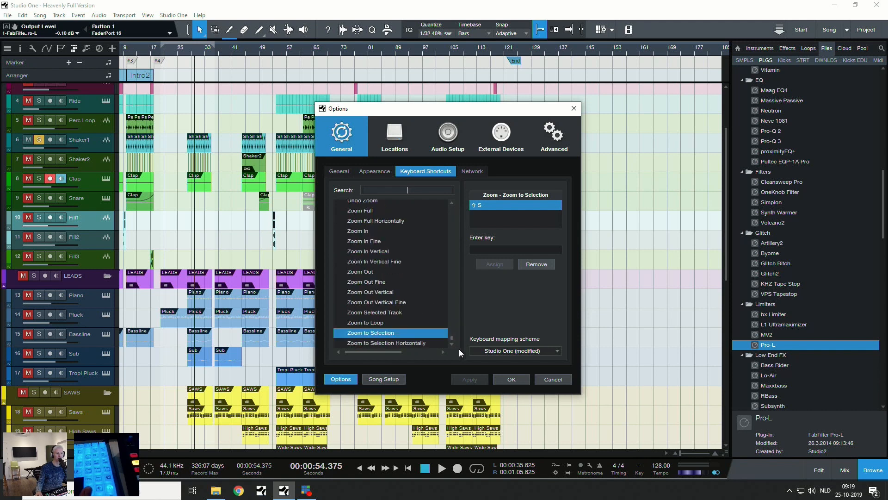
{"action": "left_click", "coordinate": [558, 383]}
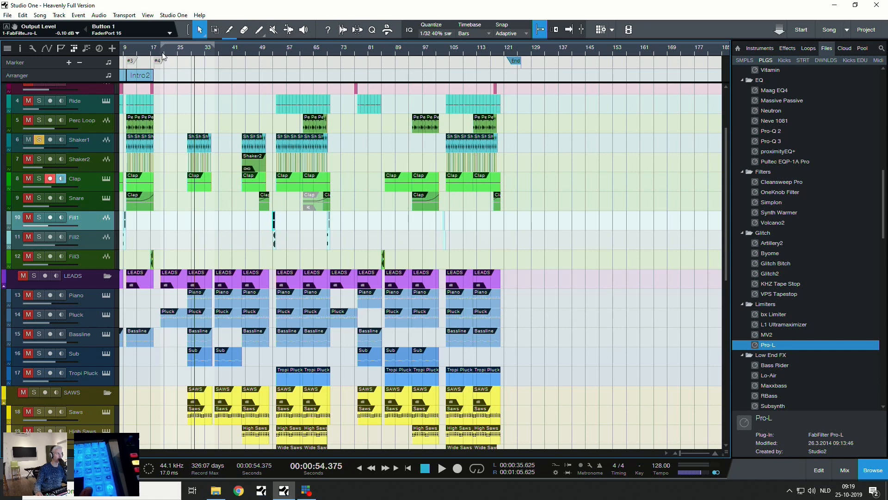
- Trim the end of the Fill3 event at bar 17 to shortly before bar 18 and bend its fade-in into a curve
{"action": "left_click_drag", "start_coordinate": [162, 53], "coordinate": [187, 66]}
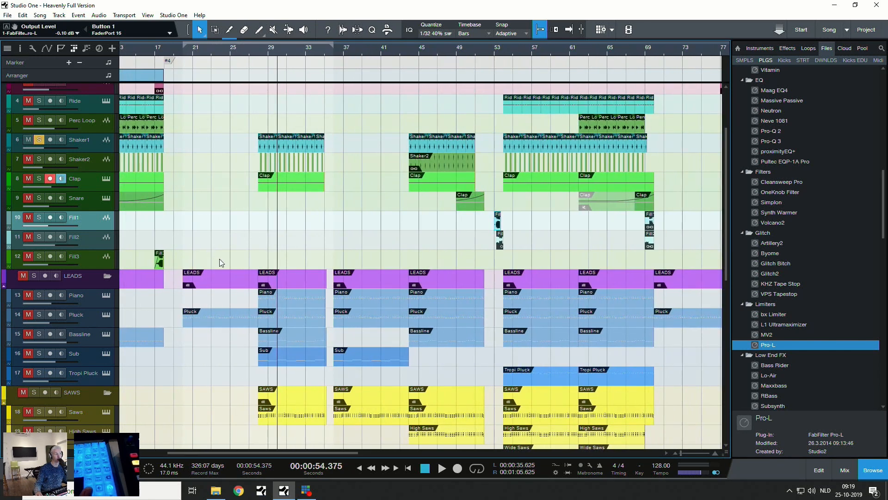
{"action": "left_click", "coordinate": [137, 258]}
{"action": "left_click_drag", "start_coordinate": [148, 49], "coordinate": [193, 78]}
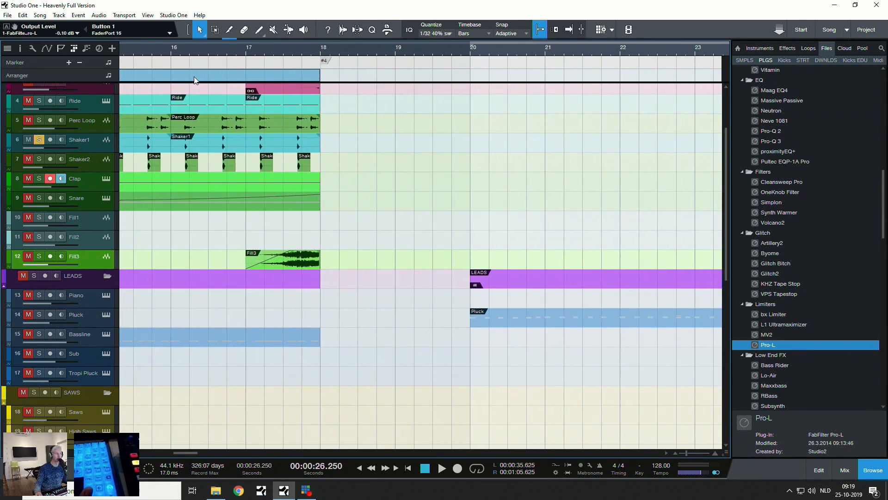
{"action": "left_click", "coordinate": [306, 266]}
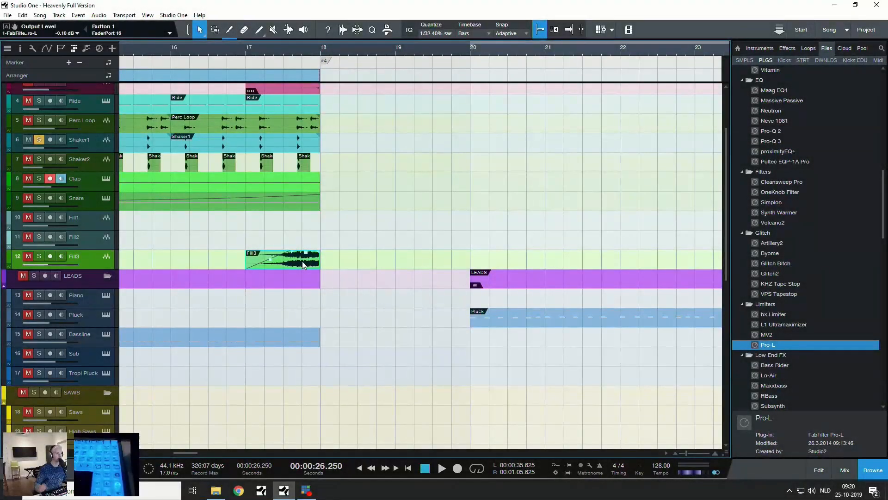
{"action": "left_click", "coordinate": [273, 273]}
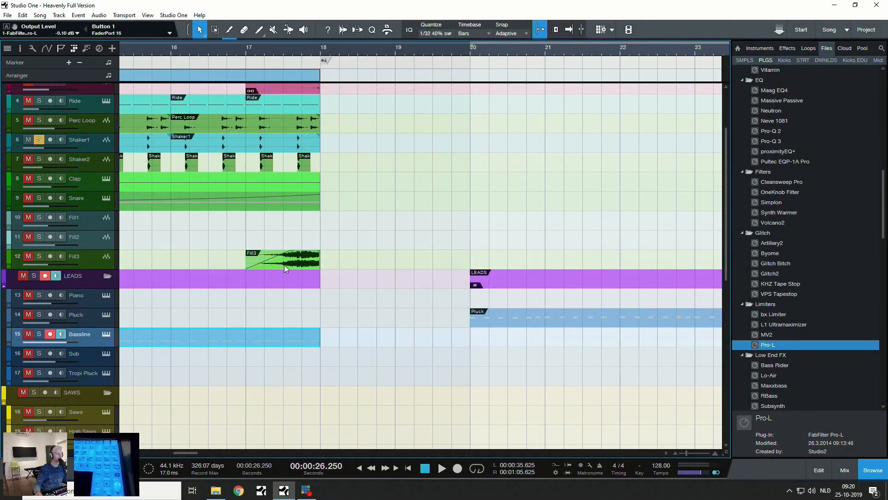
{"action": "left_click", "coordinate": [304, 254]}
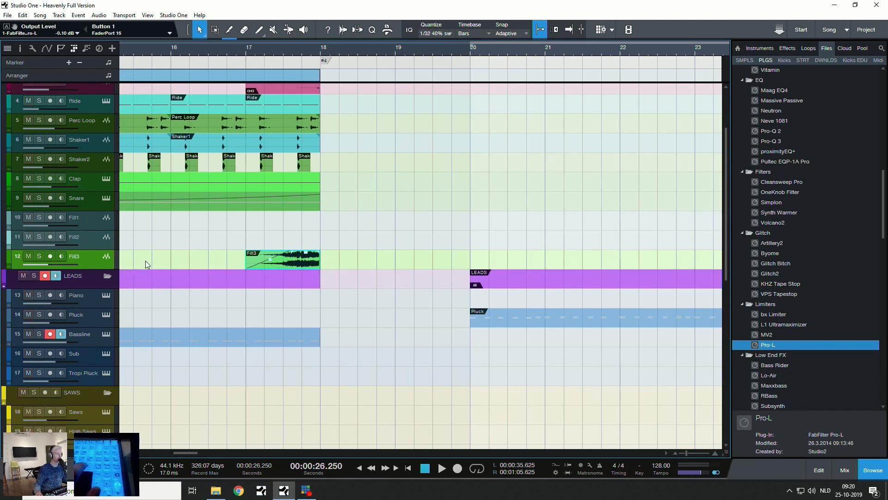
{"action": "left_click_drag", "start_coordinate": [323, 263], "coordinate": [309, 265]}
{"action": "left_click_drag", "start_coordinate": [270, 259], "coordinate": [272, 262]}
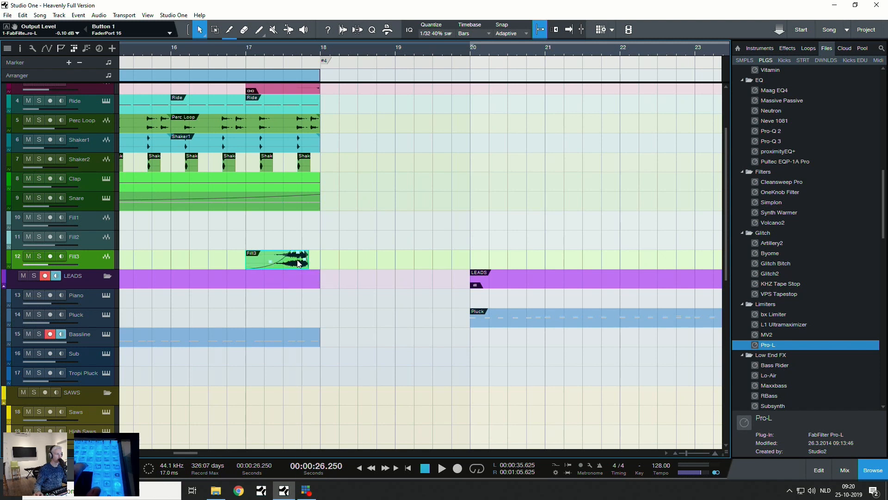
- Try bouncing the Fill3 event twice with snapping enabled, undoing each bounce
{"action": "right_click", "coordinate": [297, 264]}
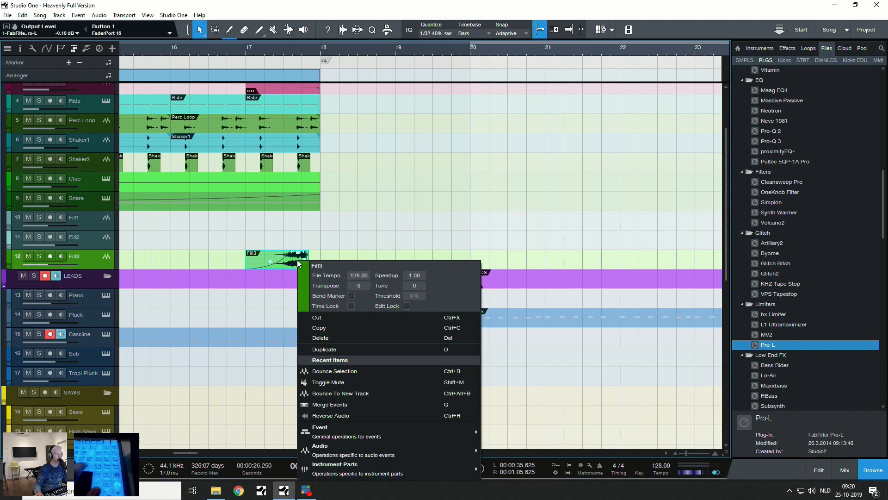
{"action": "left_click", "coordinate": [342, 369]}
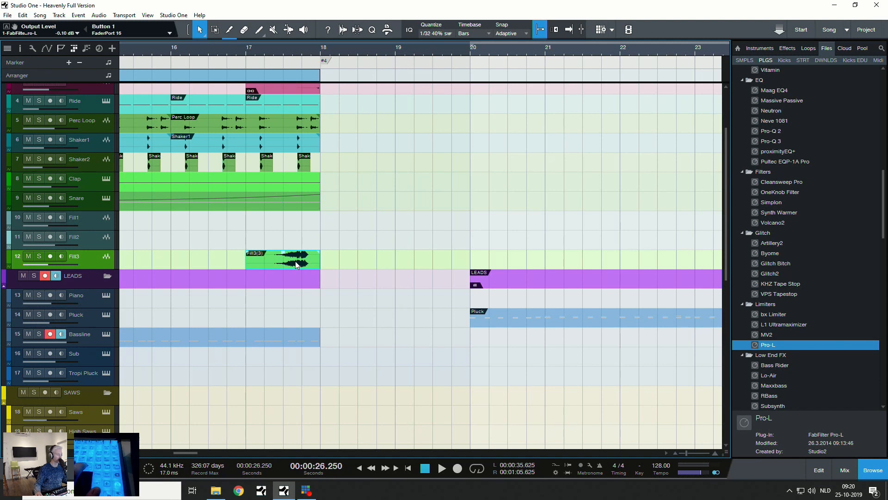
{"action": "key", "text": "ctrl+z"}
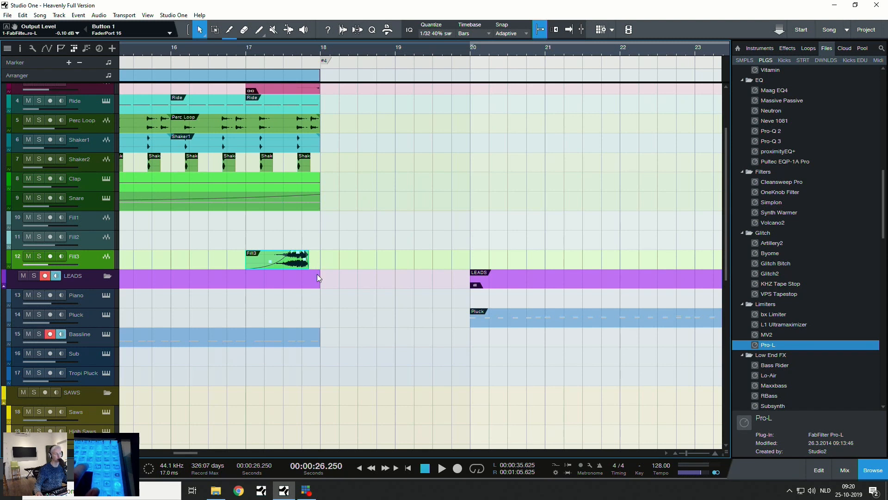
{"action": "key", "text": "ctrl+b"}
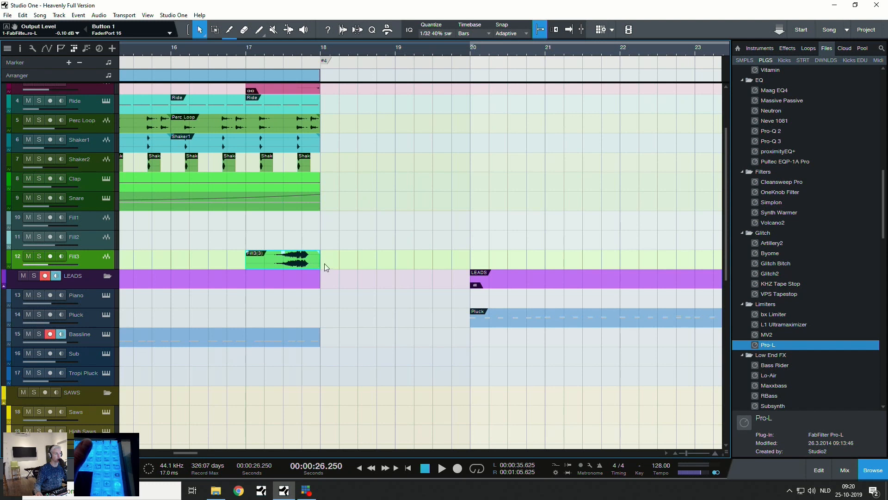
{"action": "key", "text": "ctrl+z"}
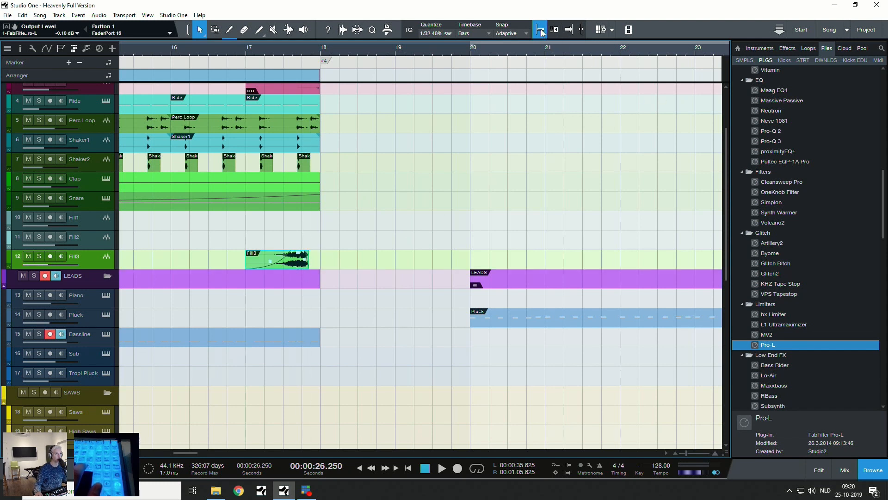
- Bounce the Fill3 event with snapping turned off and re-enable snapping
{"action": "right_click", "coordinate": [298, 262]}
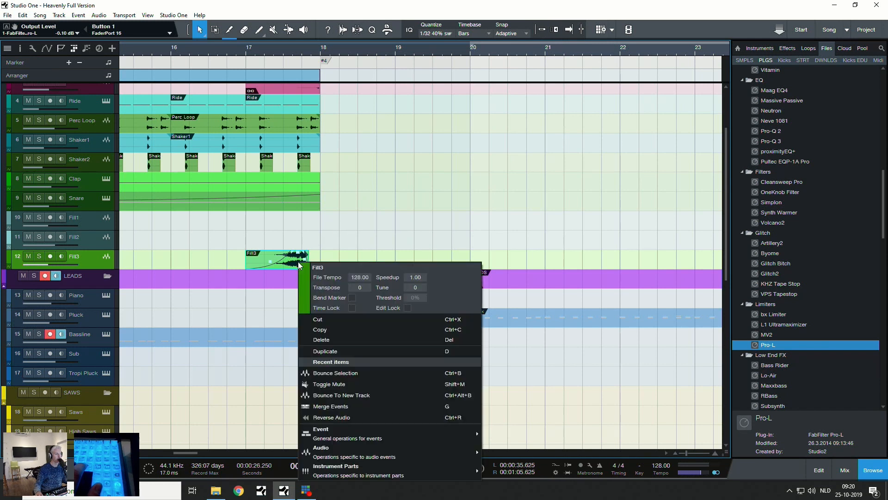
{"action": "left_click", "coordinate": [326, 373]}
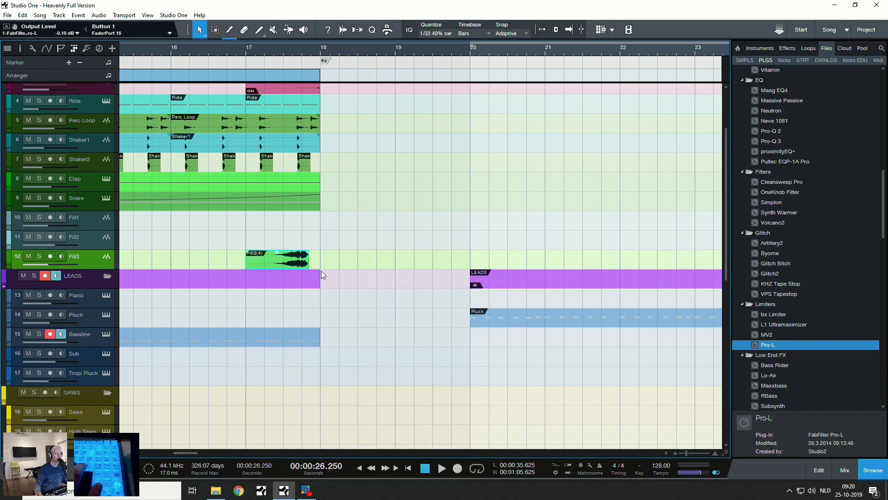
{"action": "left_click", "coordinate": [544, 30]}
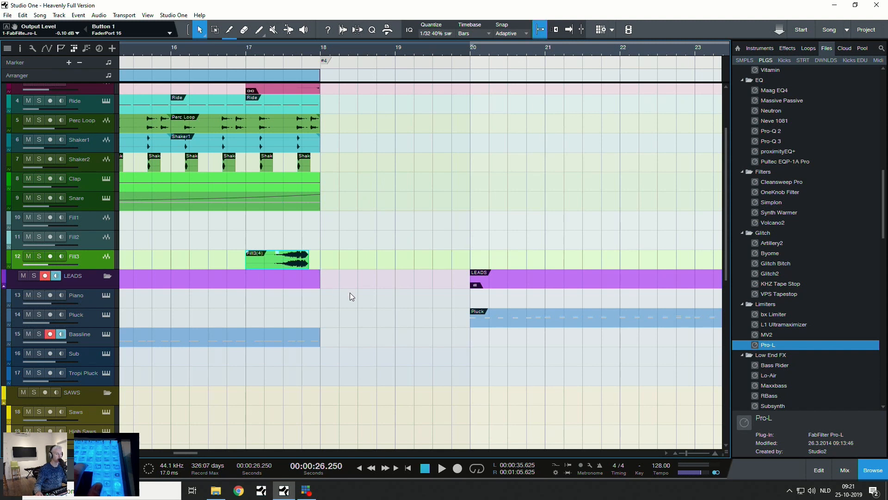
- Undo the latest Fill3 bounce, and bounce the event again with its start trimmed to shortly after bar 17
{"action": "key", "text": "ctrl+z"}
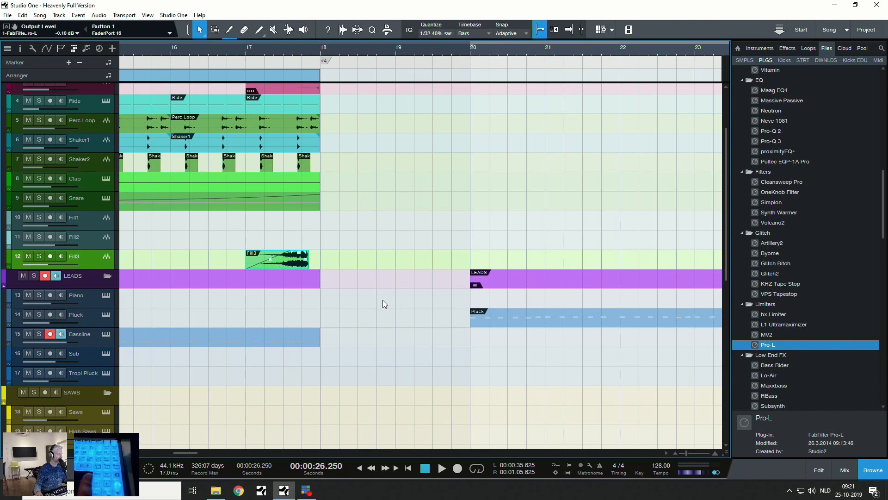
{"action": "left_click_drag", "start_coordinate": [245, 267], "coordinate": [278, 263]}
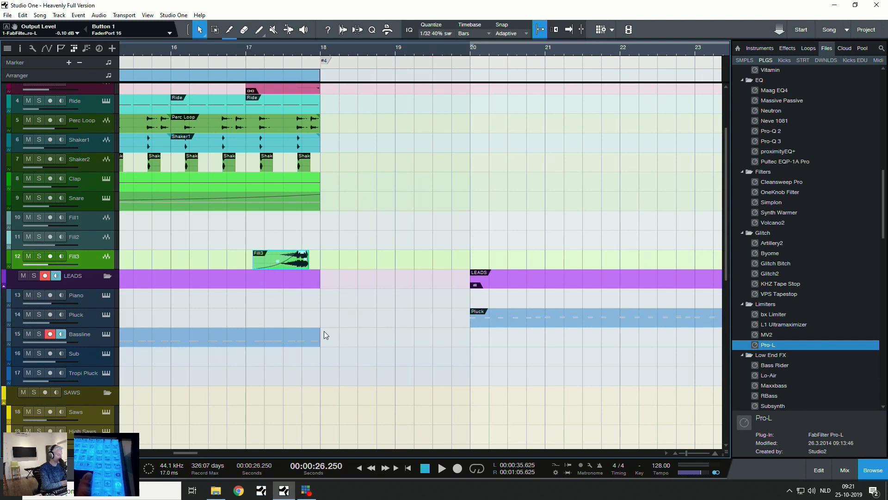
{"action": "key", "text": "ctrl+b"}
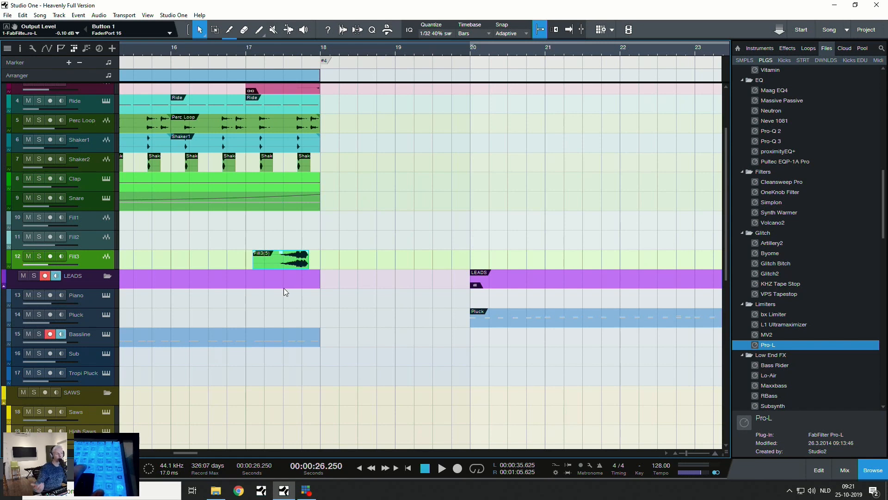
- Place the playhead at 9.375 seconds in the Intro section and select the Intro2 event on the Snare track
{"action": "left_click", "coordinate": [234, 188]}
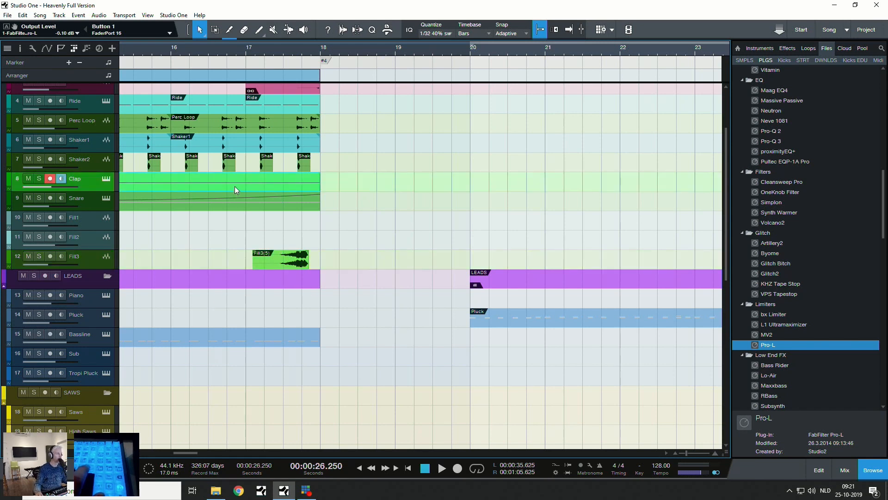
{"action": "key", "text": "w"}
{"action": "key", "text": "w"}
{"action": "key", "text": "w"}
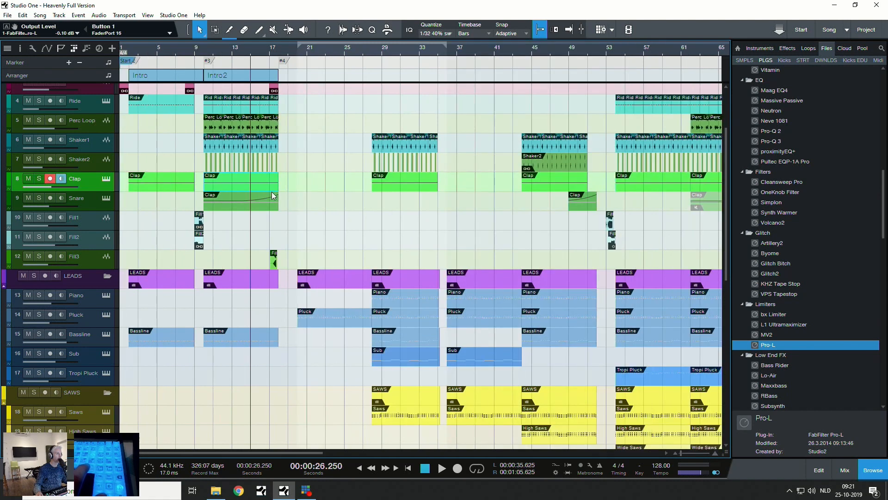
{"action": "left_click", "coordinate": [165, 140]}
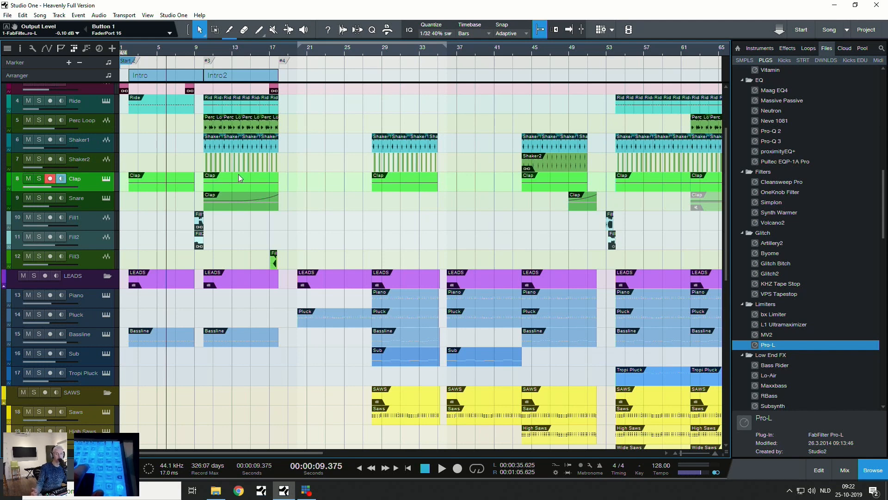
{"action": "left_click", "coordinate": [236, 209]}
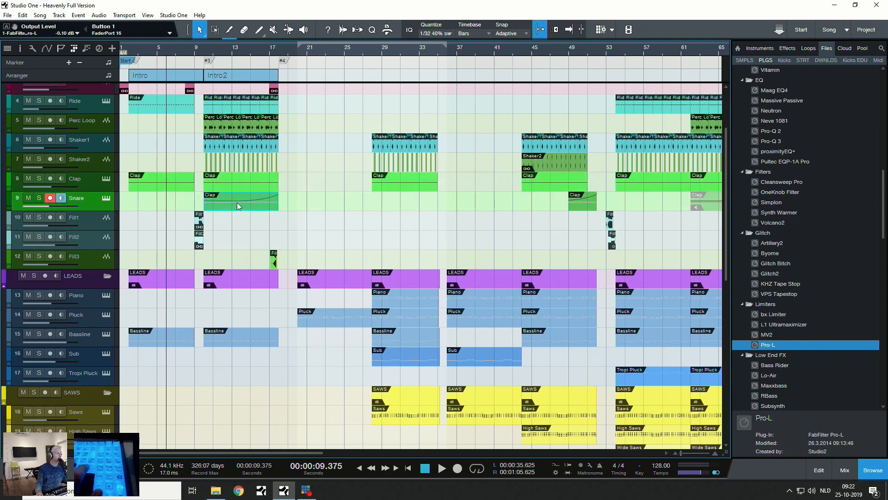
- Disable the Fill1 track
{"action": "scroll", "coordinate": [287, 216], "scroll_direction": "down", "scroll_amount": 2}
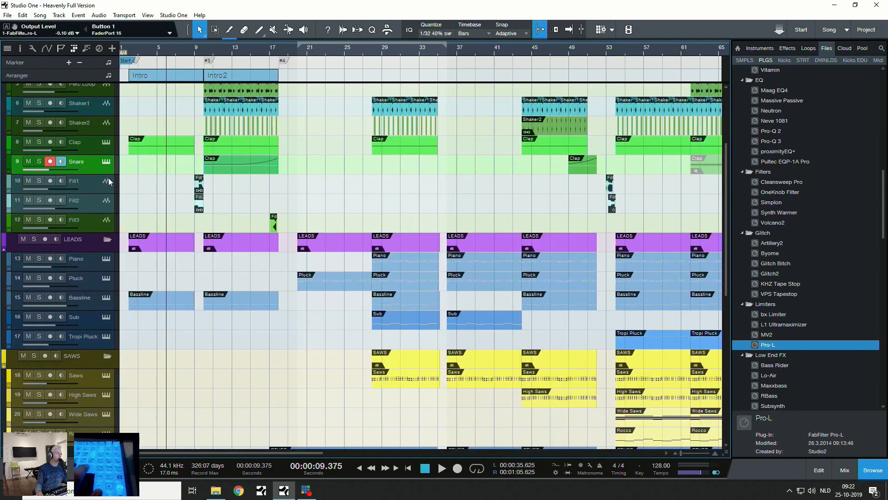
{"action": "left_click", "coordinate": [93, 183]}
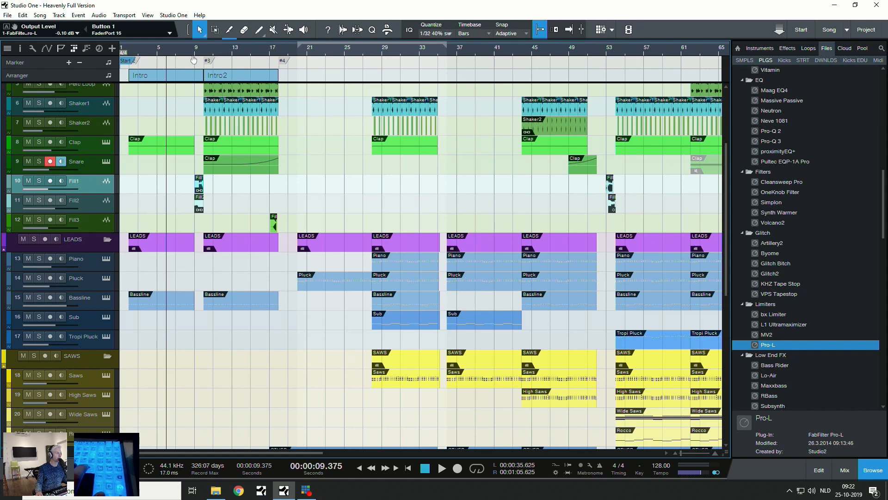
{"action": "left_click_drag", "start_coordinate": [193, 51], "coordinate": [195, 77]}
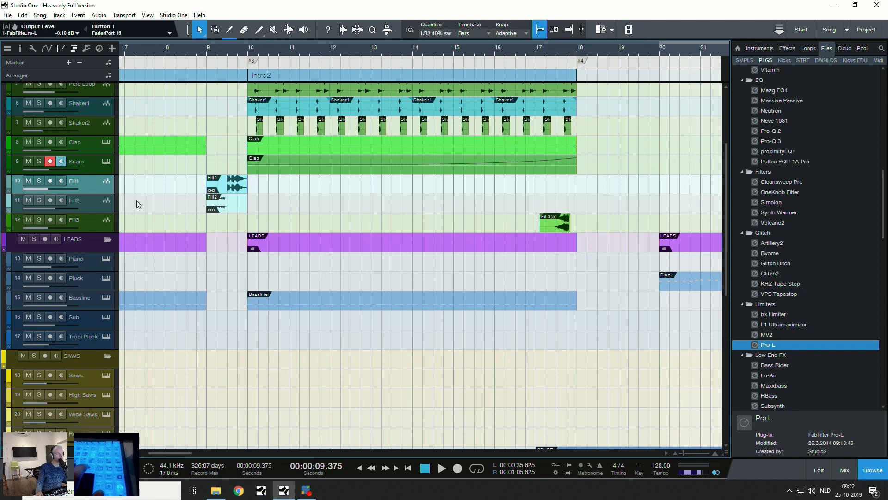
{"action": "right_click", "coordinate": [98, 189]}
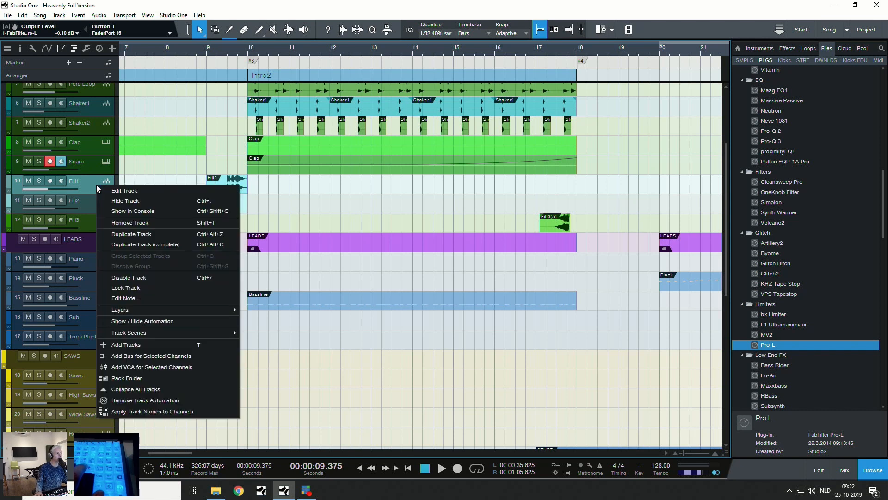
{"action": "left_click", "coordinate": [121, 279]}
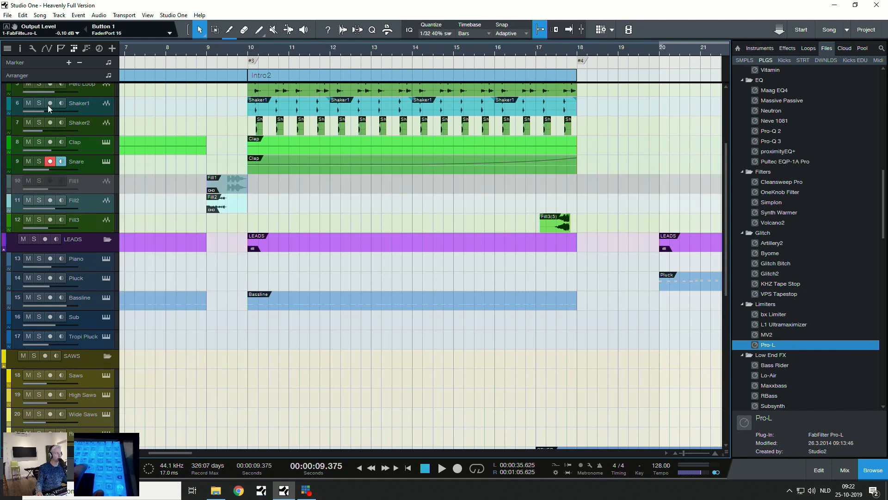
- Open the track list and toggle the Fill1 track's visibility off and back on
{"action": "left_click", "coordinate": [7, 48]}
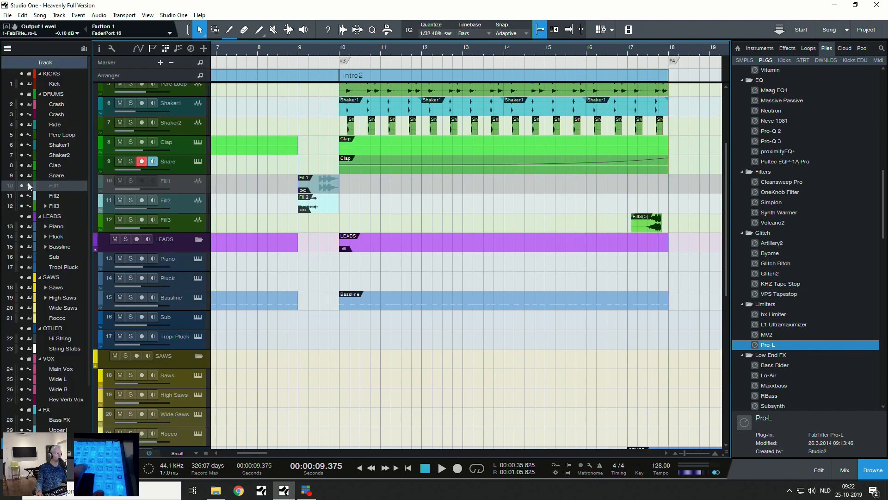
{"action": "left_click", "coordinate": [20, 185]}
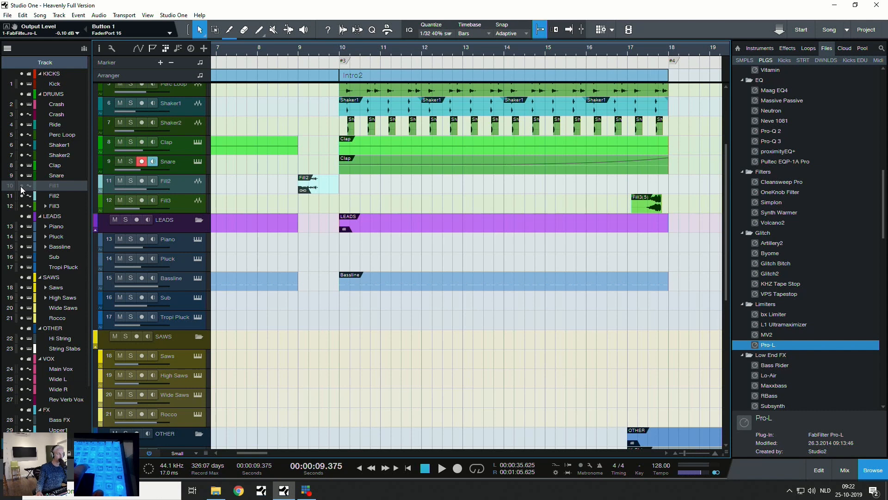
{"action": "left_click", "coordinate": [20, 185]}
- Re-enable the Fill1 track, and use a single command to disable and hide it together
{"action": "right_click", "coordinate": [182, 185]}
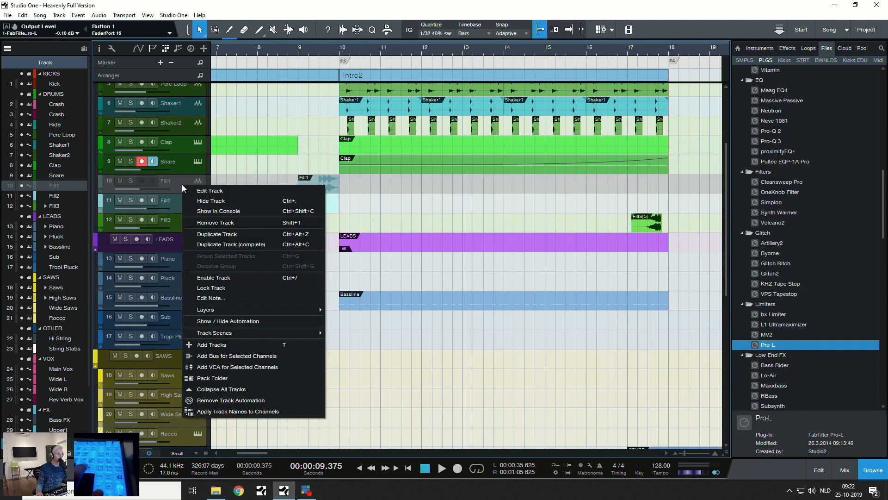
{"action": "left_click", "coordinate": [218, 274]}
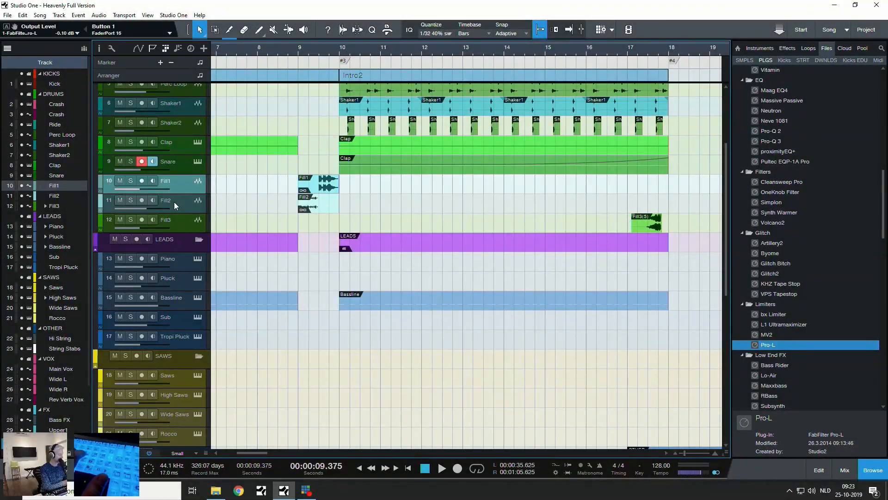
{"action": "key", "text": "shift+h"}
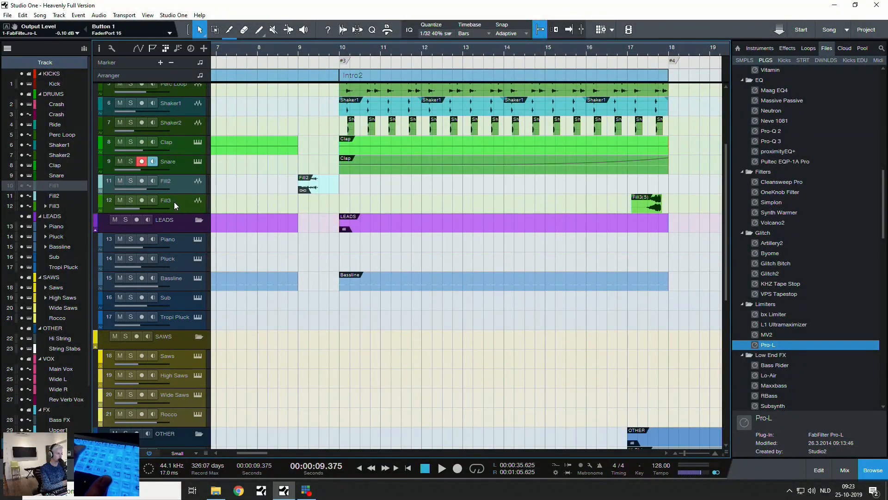